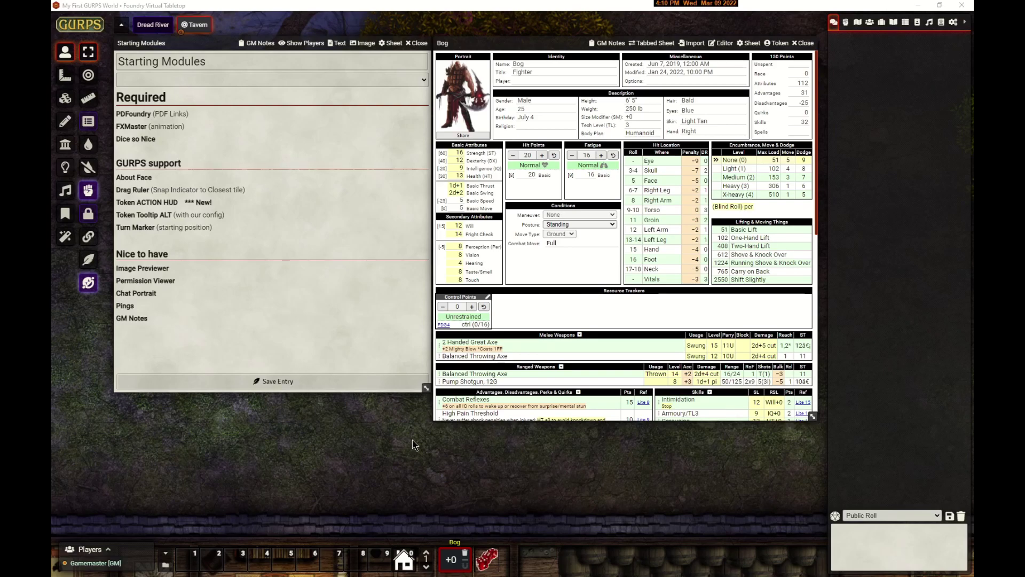
# Create a PDF journal entry named Martial Arts with code MA, linked to GURPS 4e - Martial Arts.pdf in the PDFs folder
pyautogui.click(645, 403)
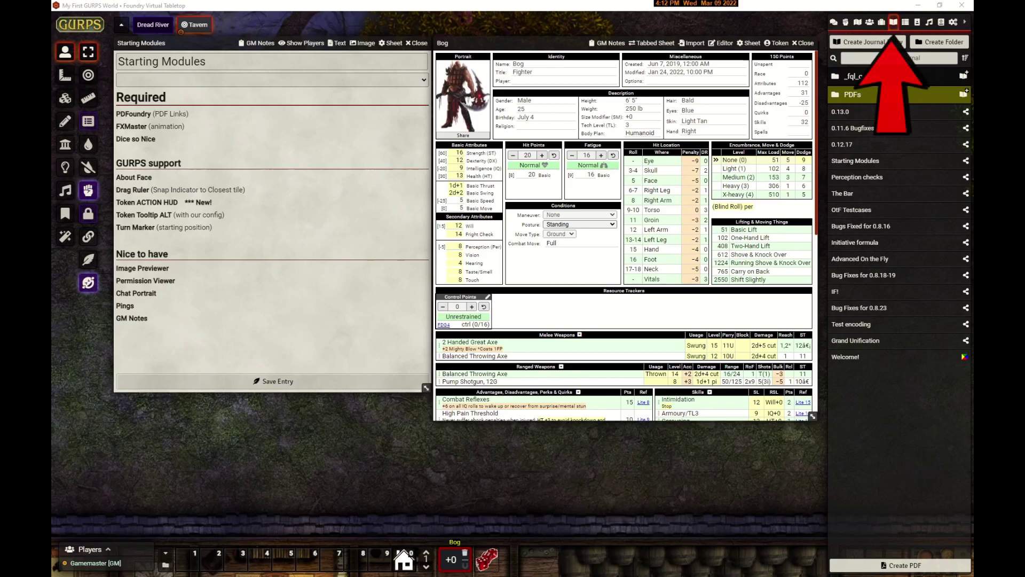
pyautogui.click(889, 565)
pyautogui.click(650, 290)
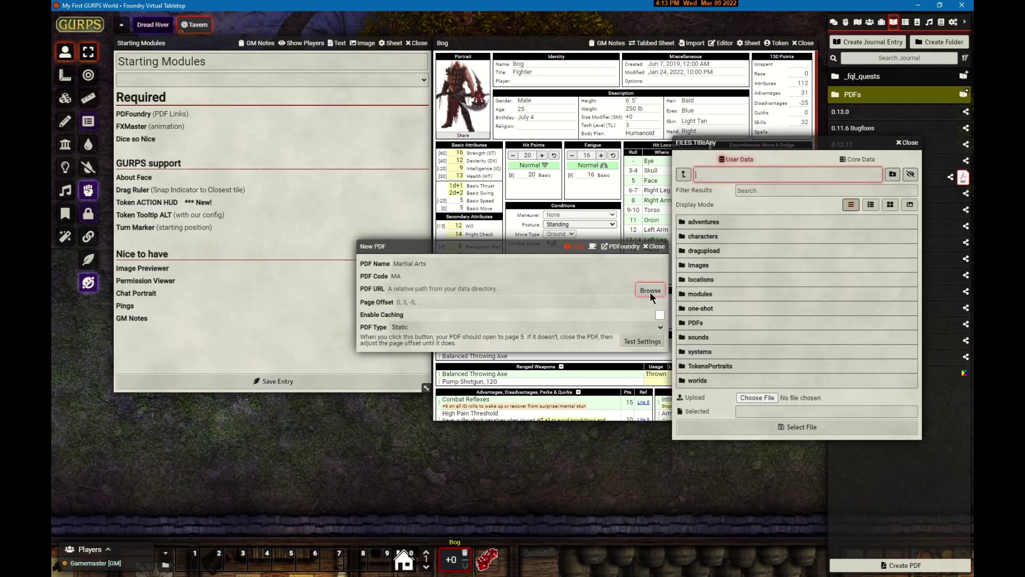
pyautogui.click(705, 326)
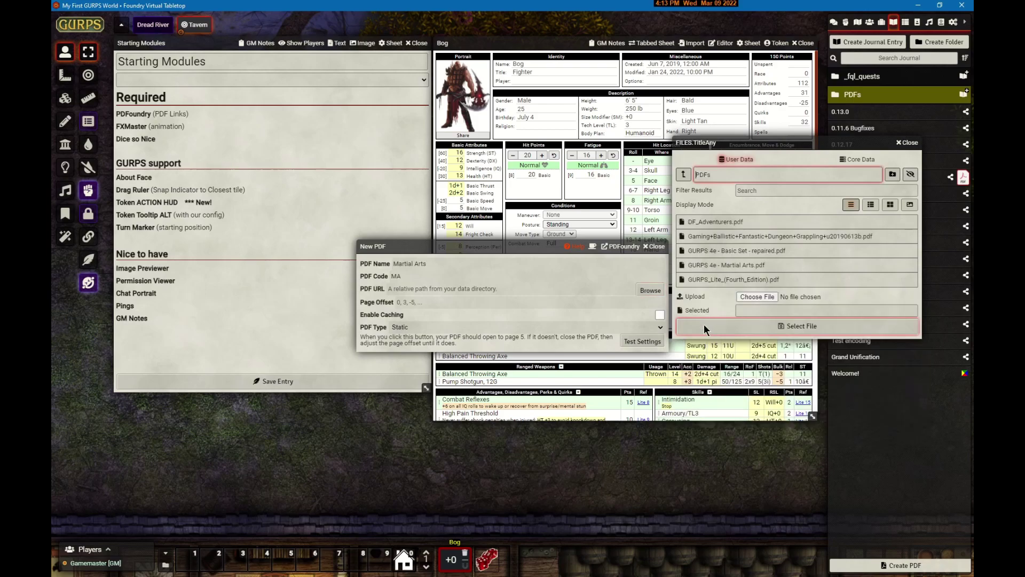
pyautogui.click(740, 266)
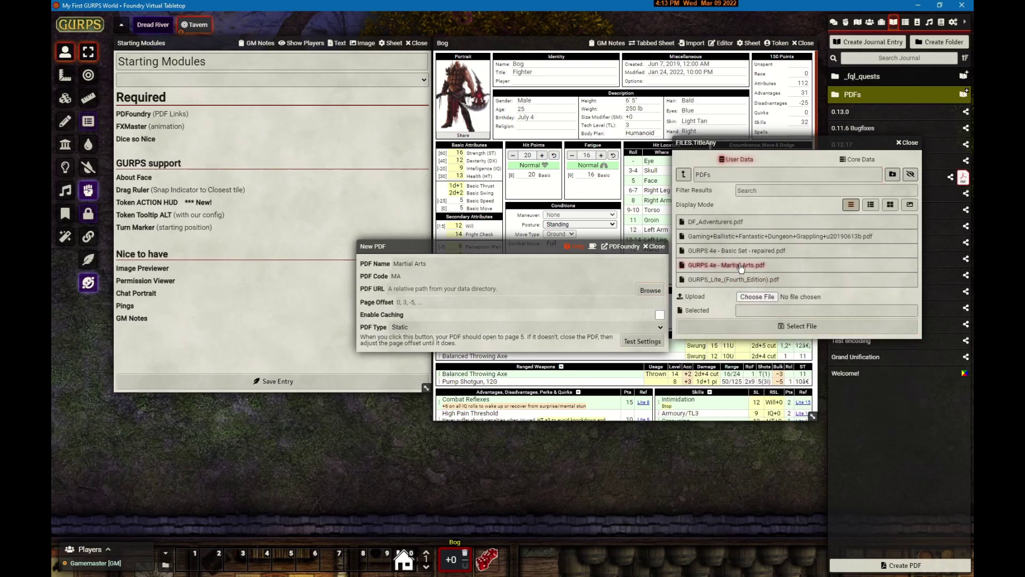
pyautogui.click(754, 323)
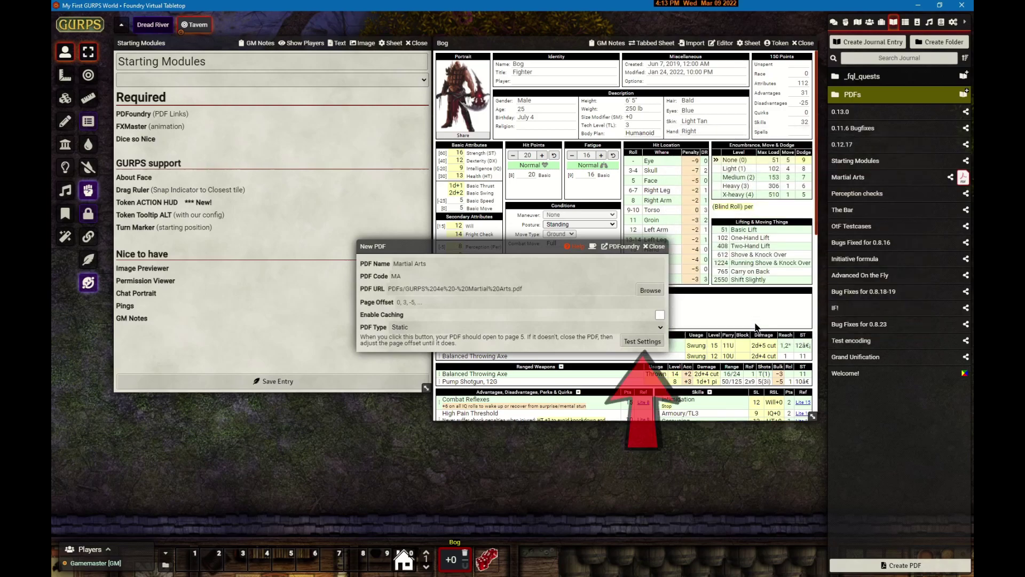
# Test which page the Martial Arts PDF opens on, set its page offset to 1, and retest it
pyautogui.click(644, 344)
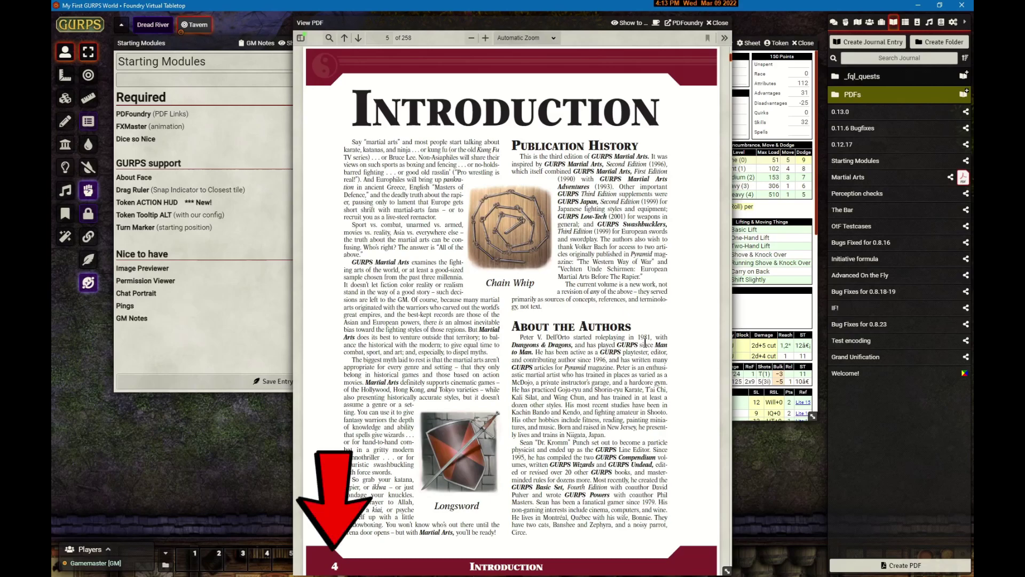
pyautogui.click(724, 23)
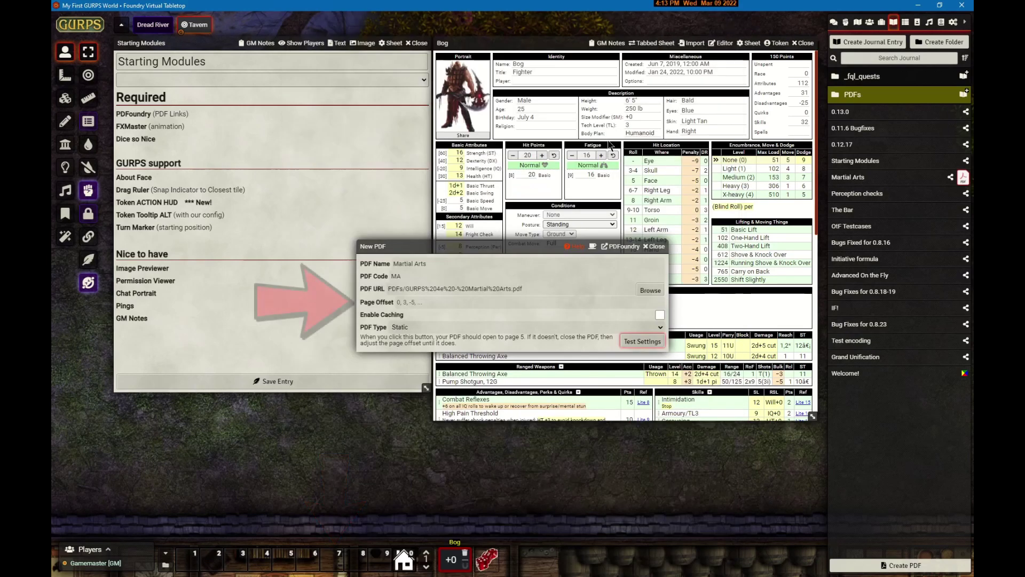
pyautogui.click(418, 303)
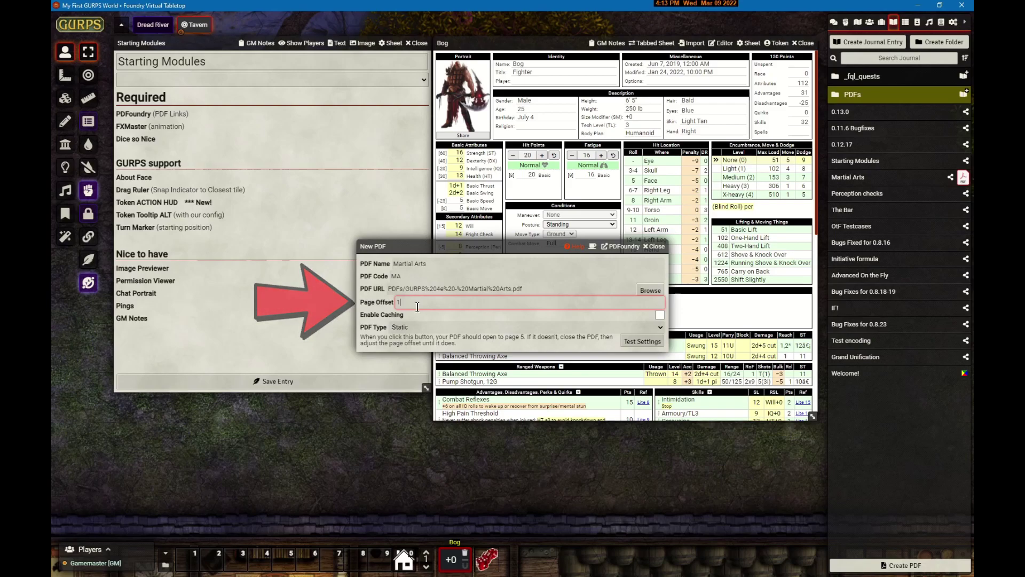
pyautogui.write('1')
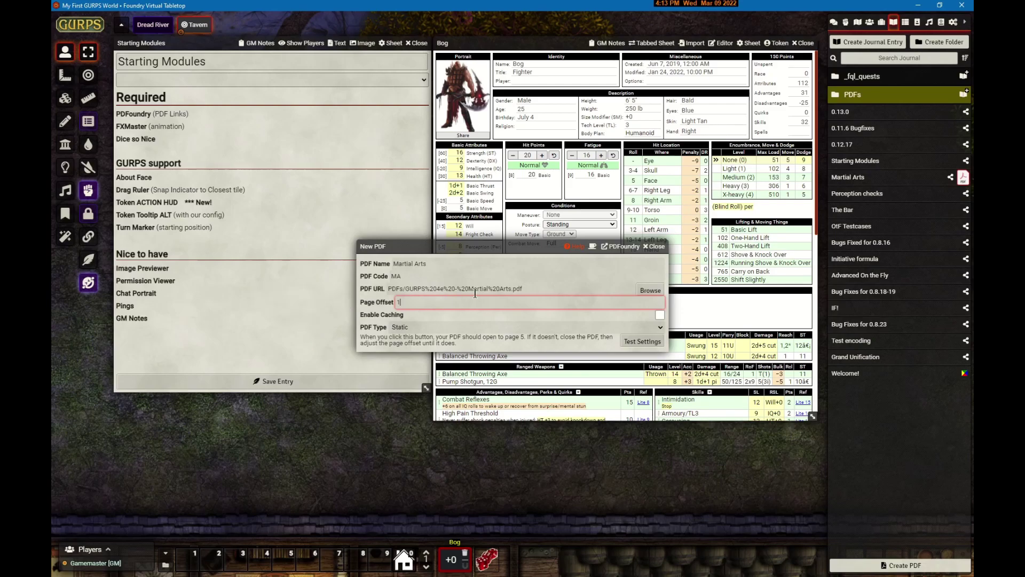
pyautogui.click(633, 340)
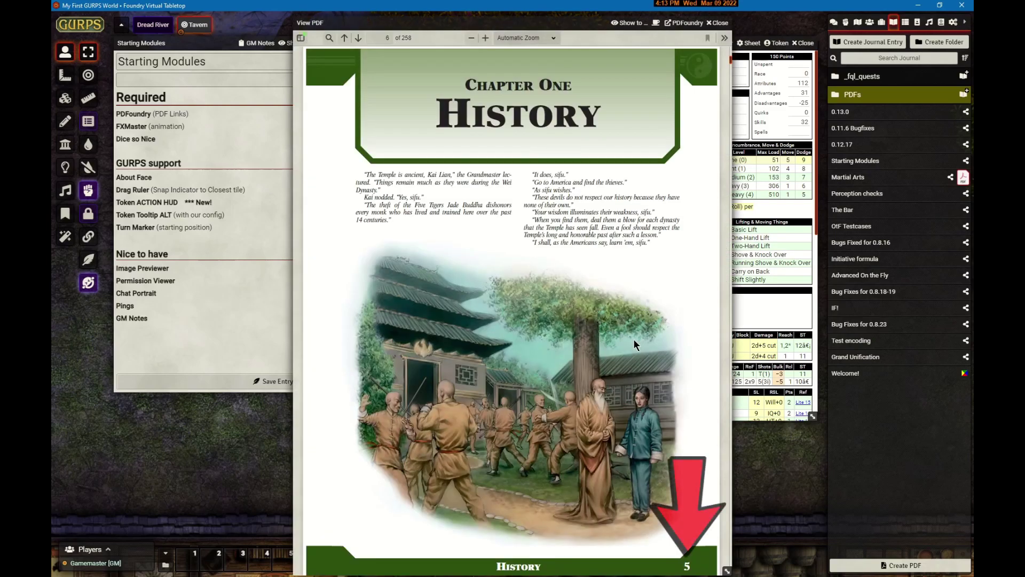
pyautogui.press('Escape')
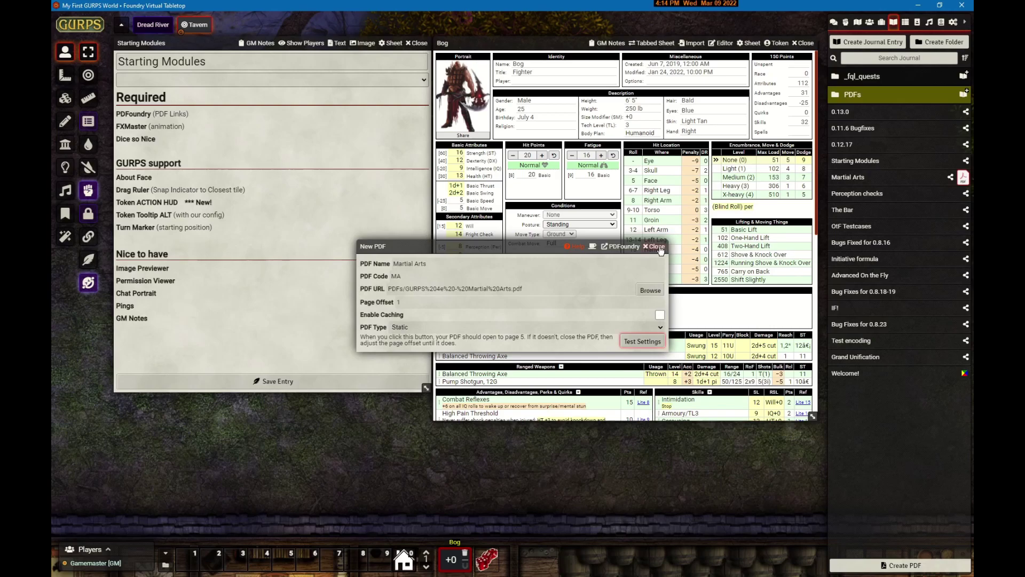
pyautogui.click(658, 246)
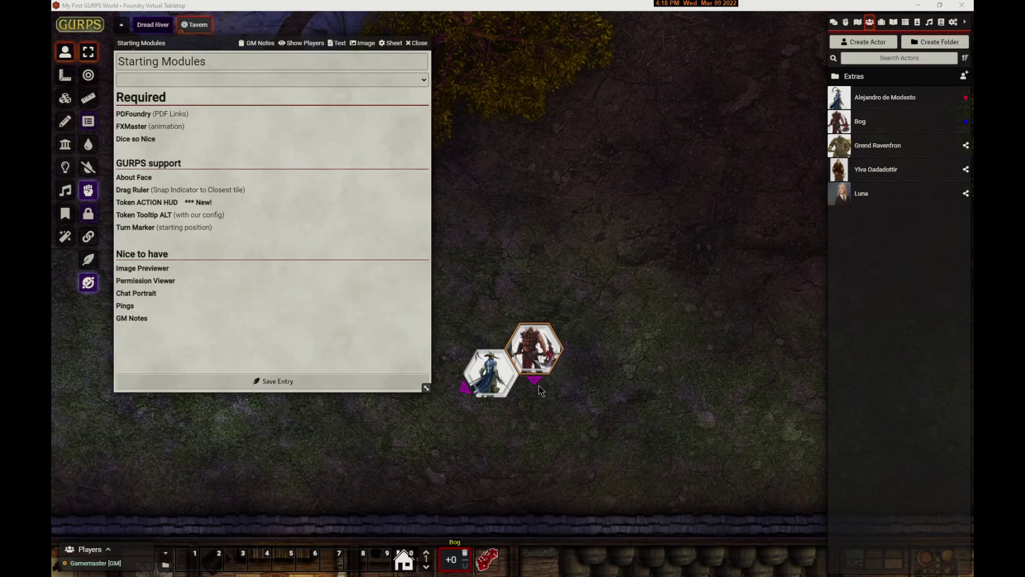
# Rotate the Bog token's facing and measure a diagonal move of about 8 yd with the drag ruler, returning the token to its hex
pyautogui.click(537, 361)
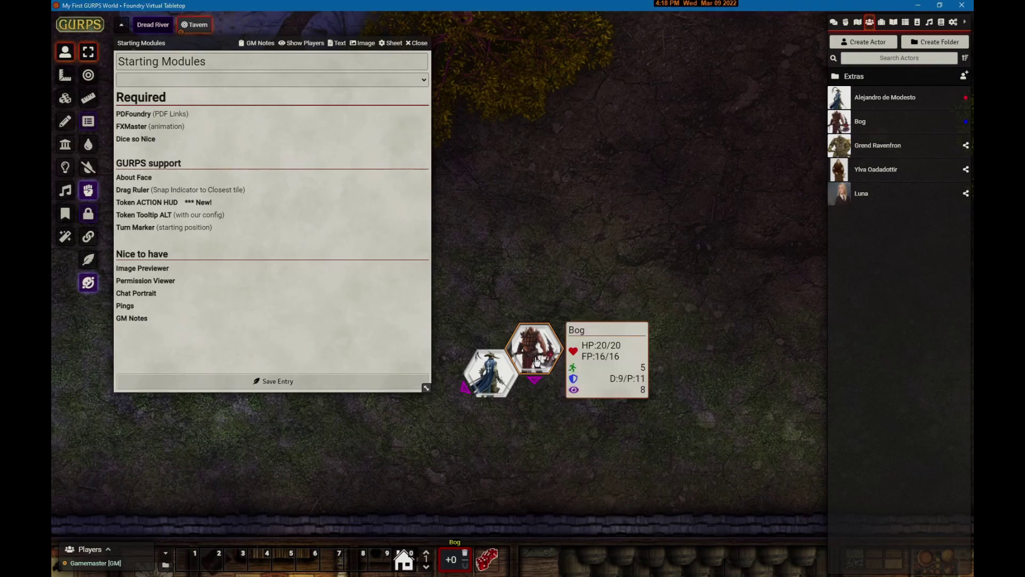
pyautogui.scroll(-3, 536, 362)
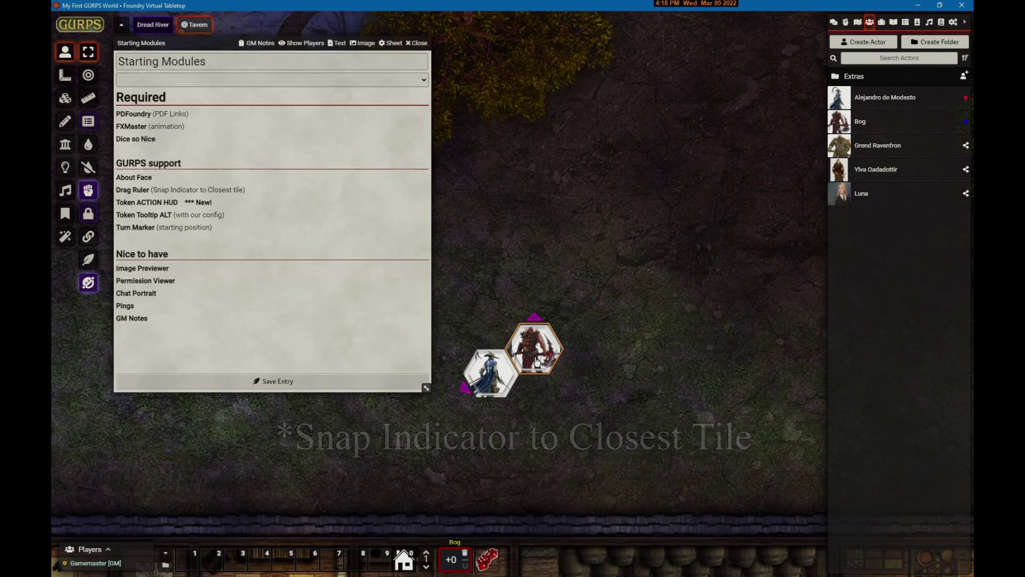
pyautogui.scroll(2, 537, 354)
pyautogui.moveTo(536, 353); pyautogui.dragTo(726, 89)
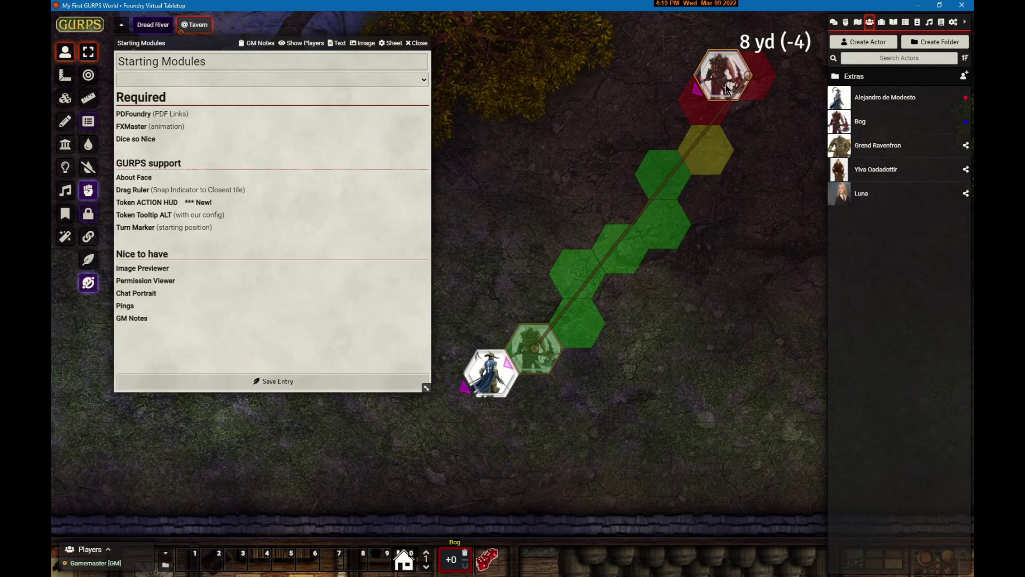
pyautogui.moveTo(726, 88); pyautogui.dragTo(534, 348)
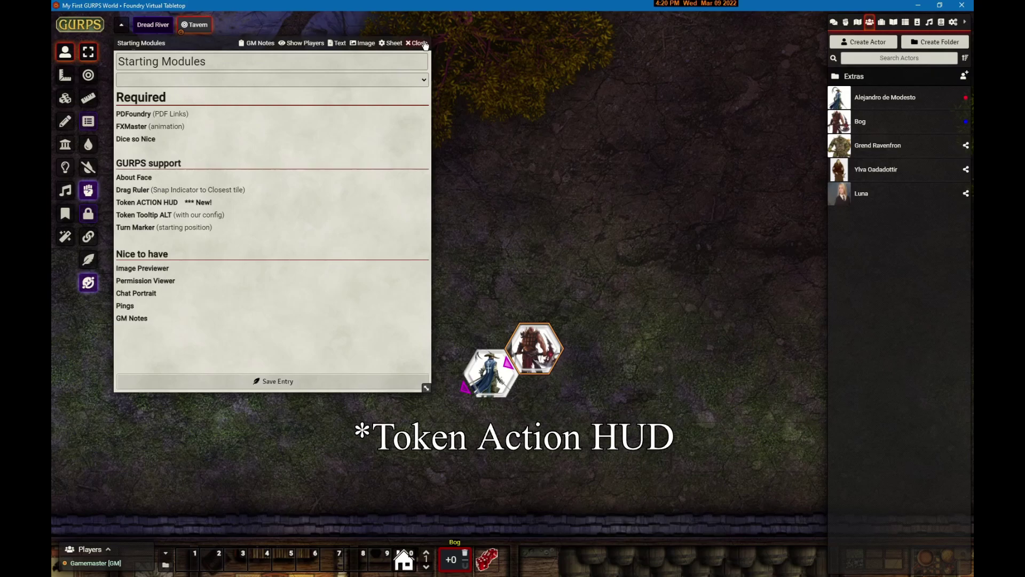
# Close the Starting Modules journal and move Bog's action HUD away from the scene tools to the map's upper centre
pyautogui.click(425, 44)
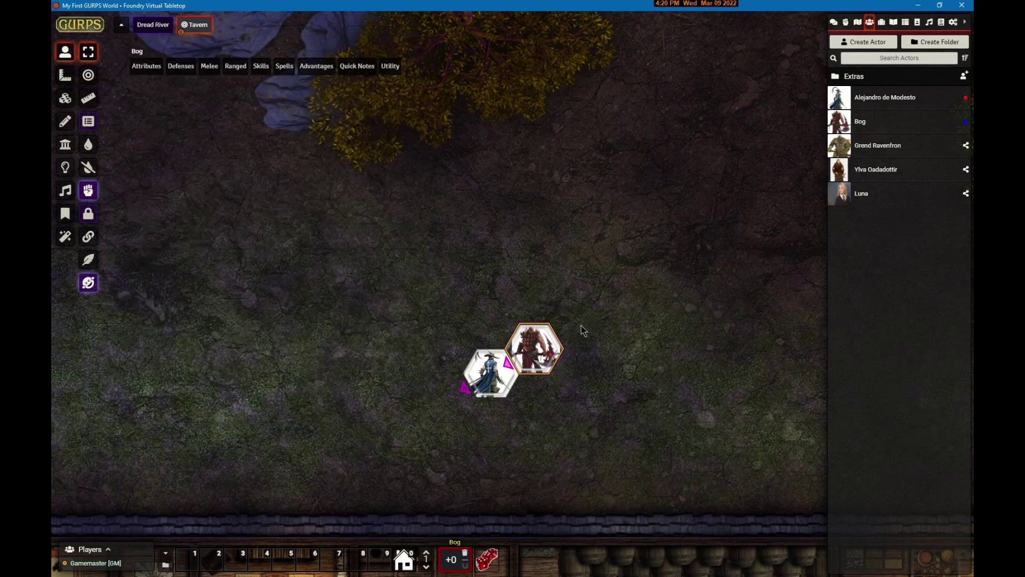
pyautogui.moveTo(545, 343)
pyautogui.moveTo(170, 68)
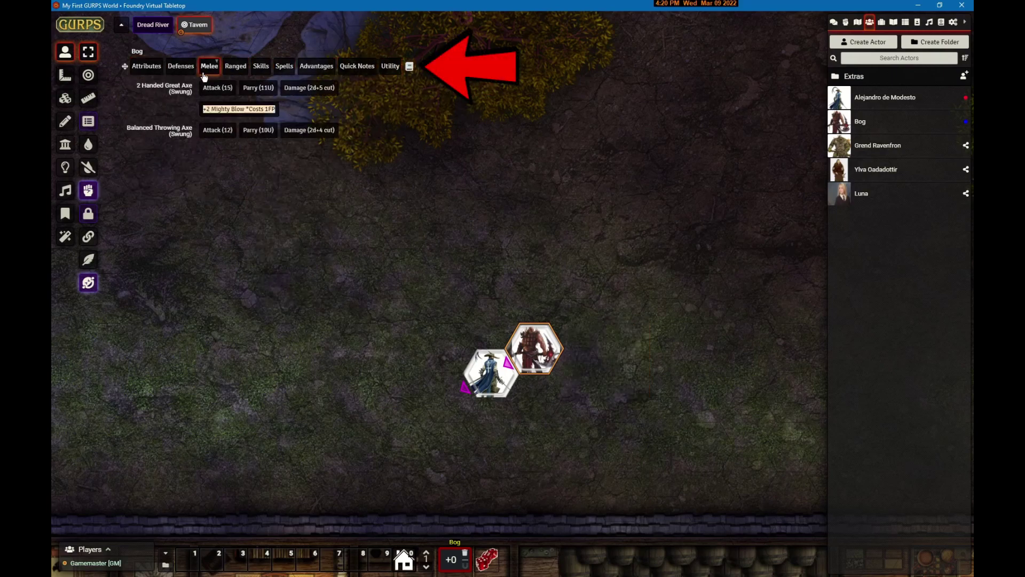
pyautogui.moveTo(235, 67)
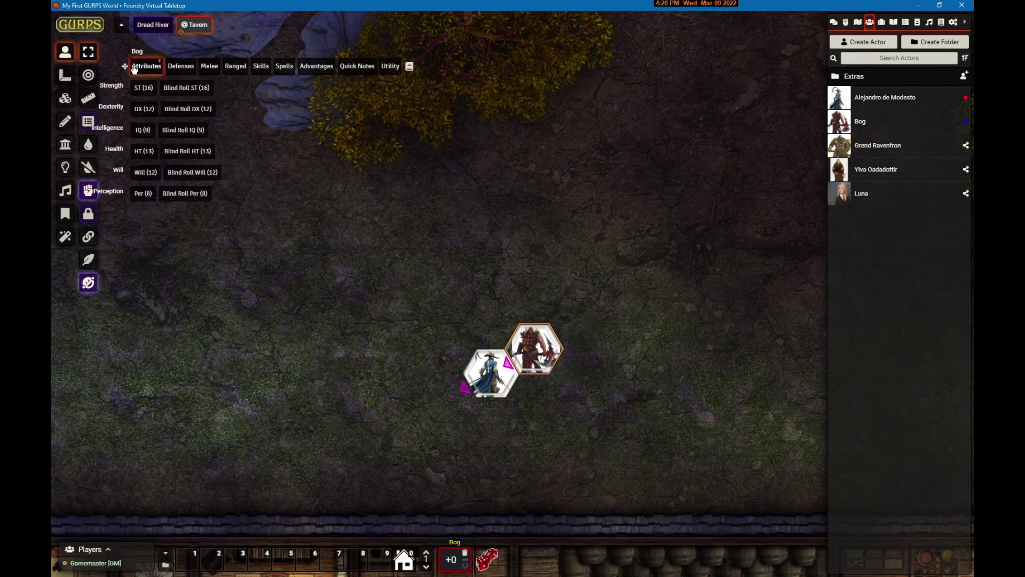
pyautogui.moveTo(124, 66); pyautogui.dragTo(412, 87)
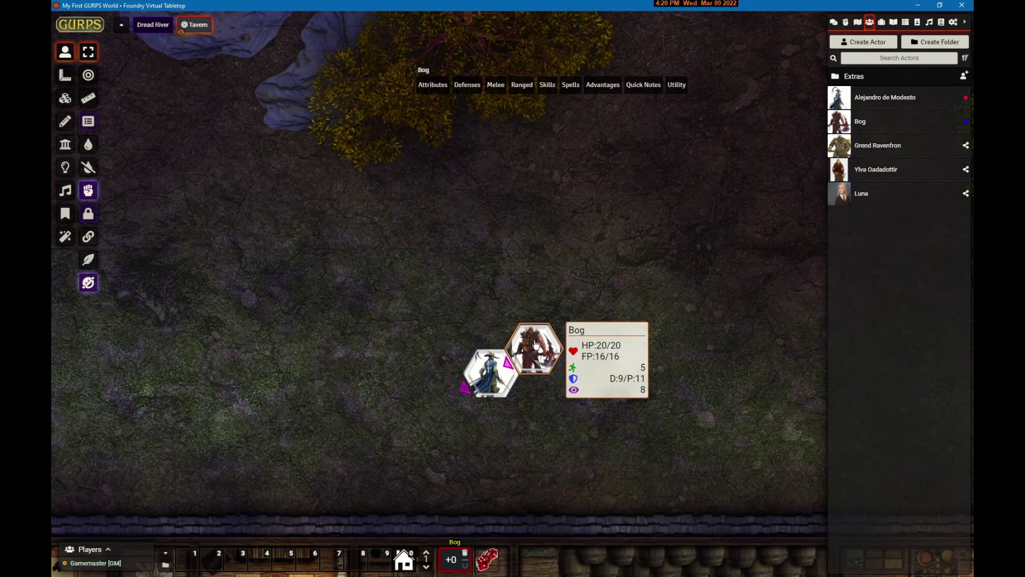
# Roll Bog's ST attribute and the 1d-3! Healing roll of the First Aid skill from the action HUD
pyautogui.moveTo(432, 85)
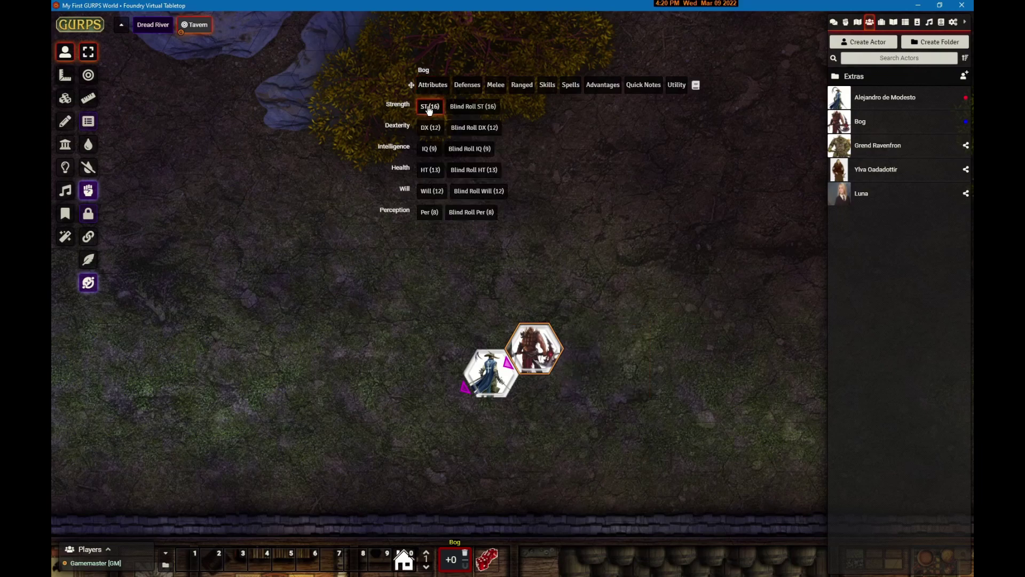
pyautogui.click(428, 107)
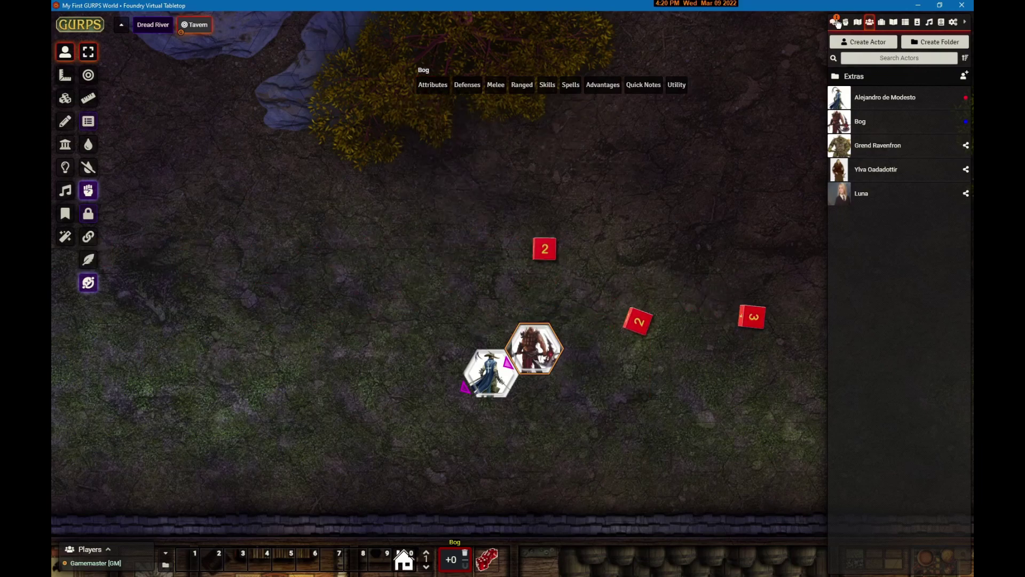
pyautogui.moveTo(490, 91)
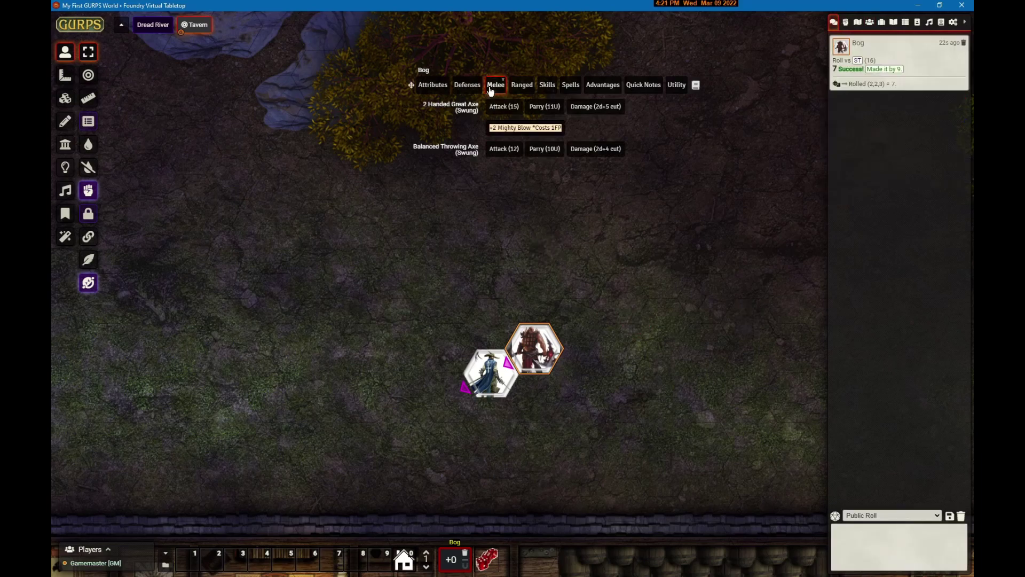
pyautogui.moveTo(547, 87)
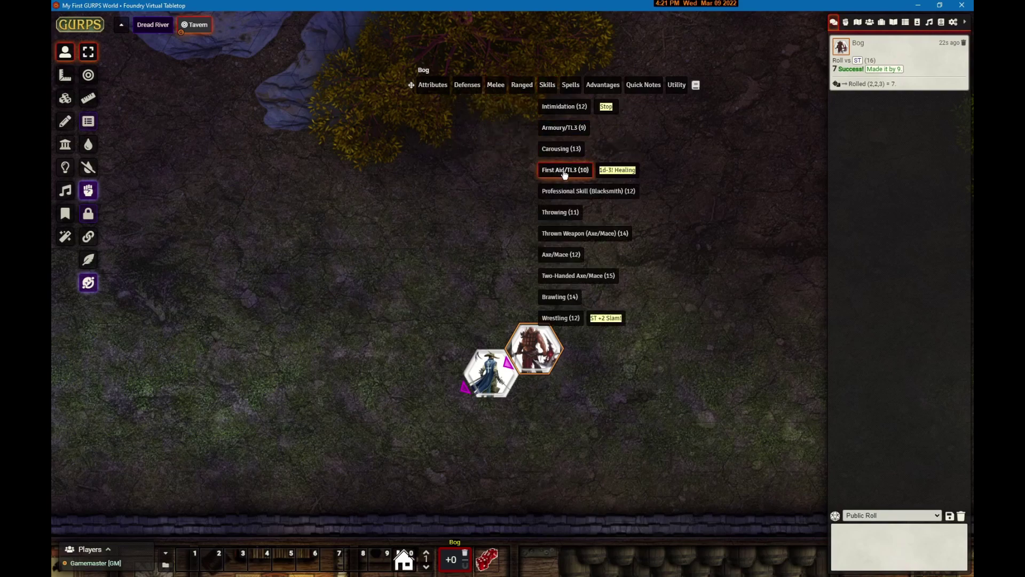
pyautogui.click(614, 170)
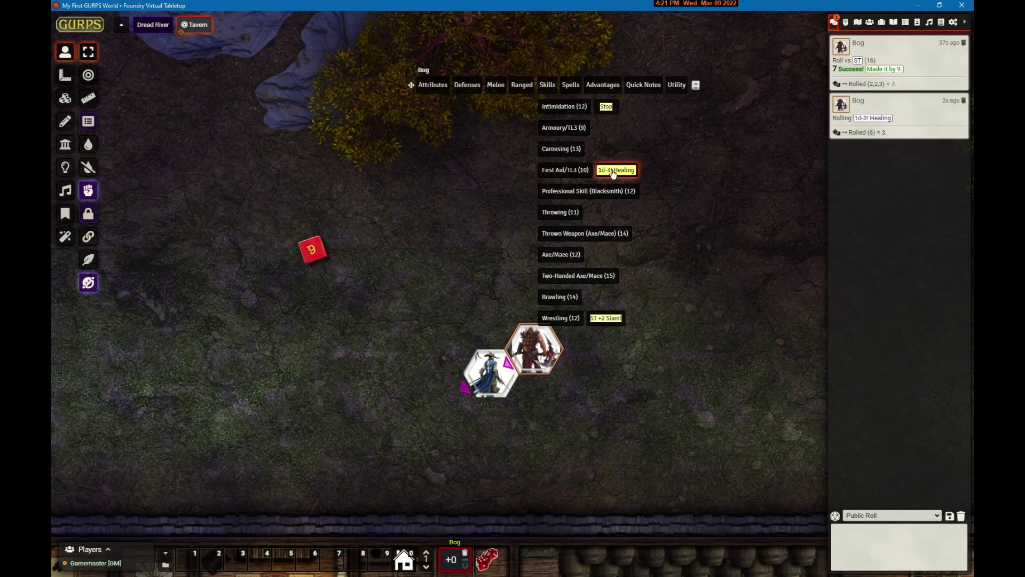
# Review Bog's Advantages and Quick Notes actions, and compare them with the action HUD of the neighbouring blue-cloaked token
pyautogui.moveTo(602, 93)
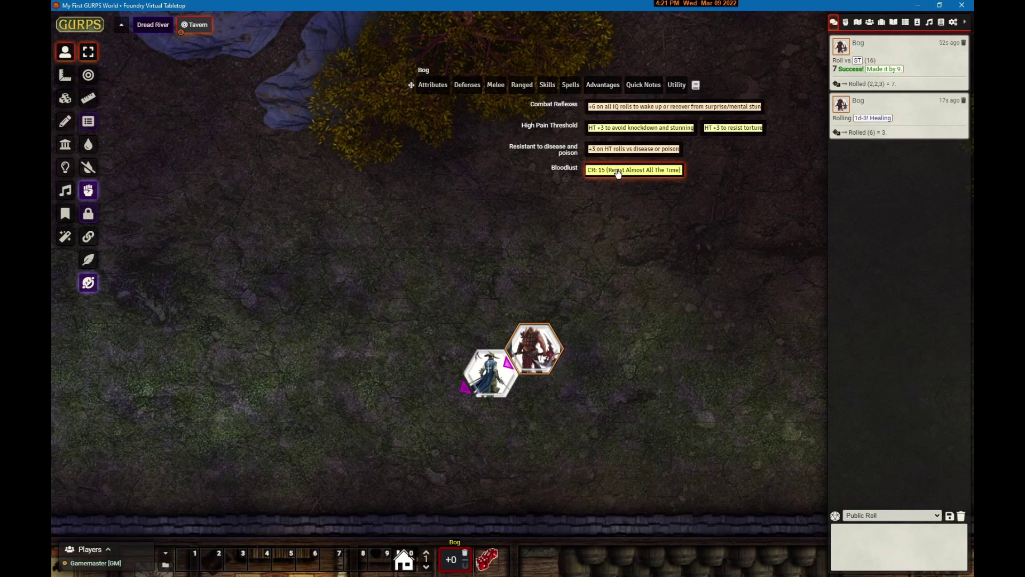
pyautogui.moveTo(650, 91)
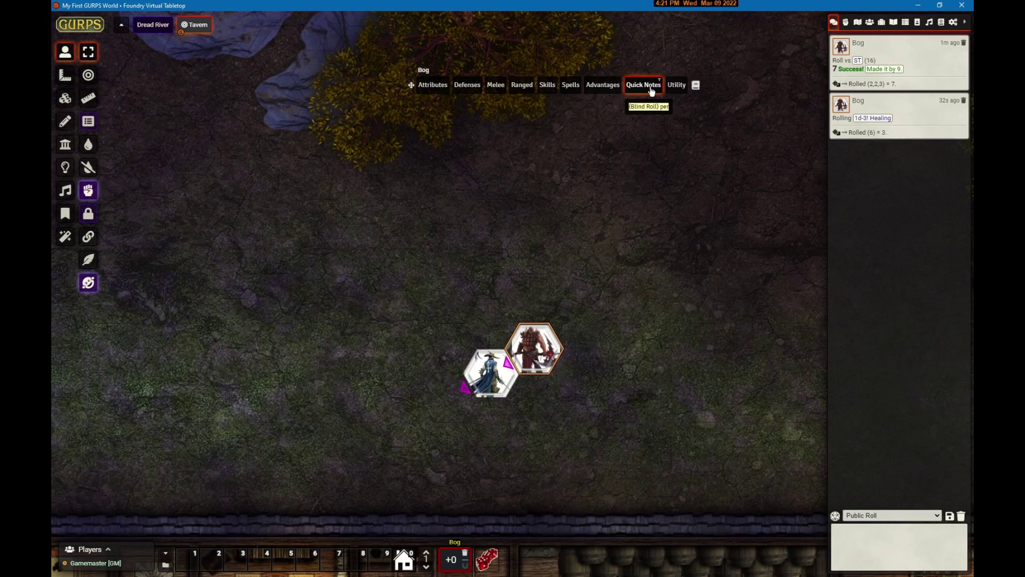
pyautogui.click(489, 372)
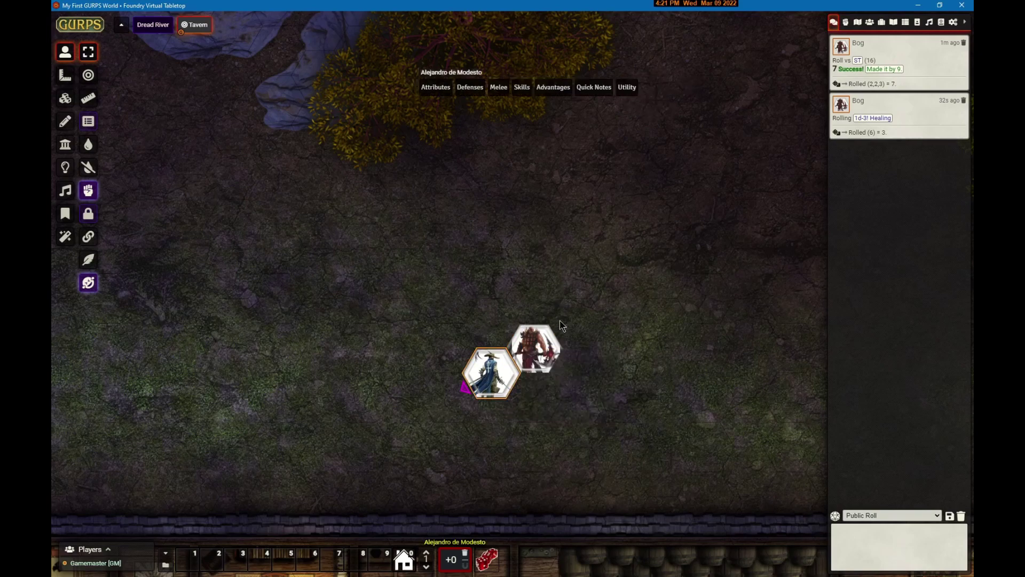
pyautogui.click(537, 356)
pyautogui.click(487, 386)
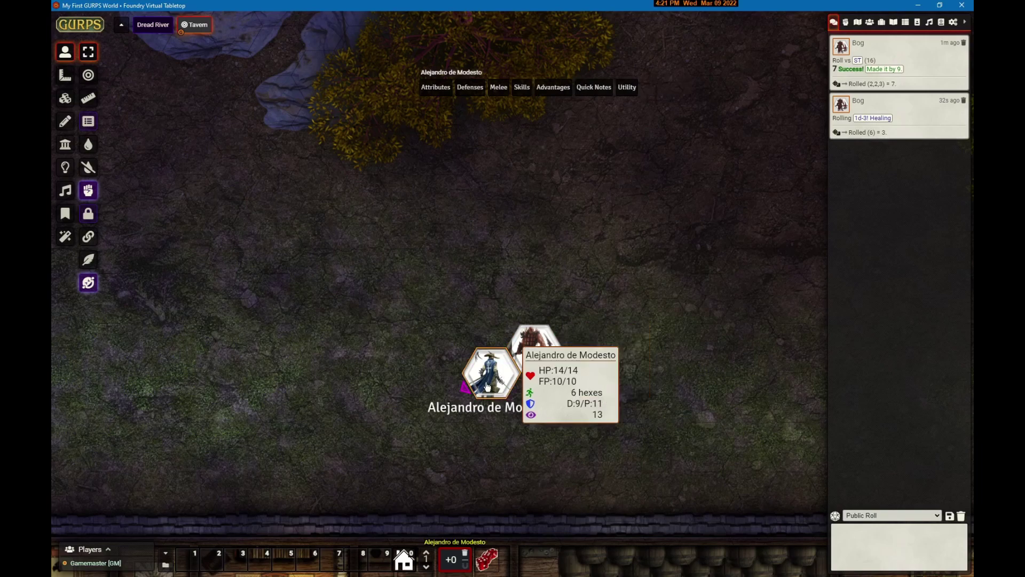
pyautogui.moveTo(470, 92)
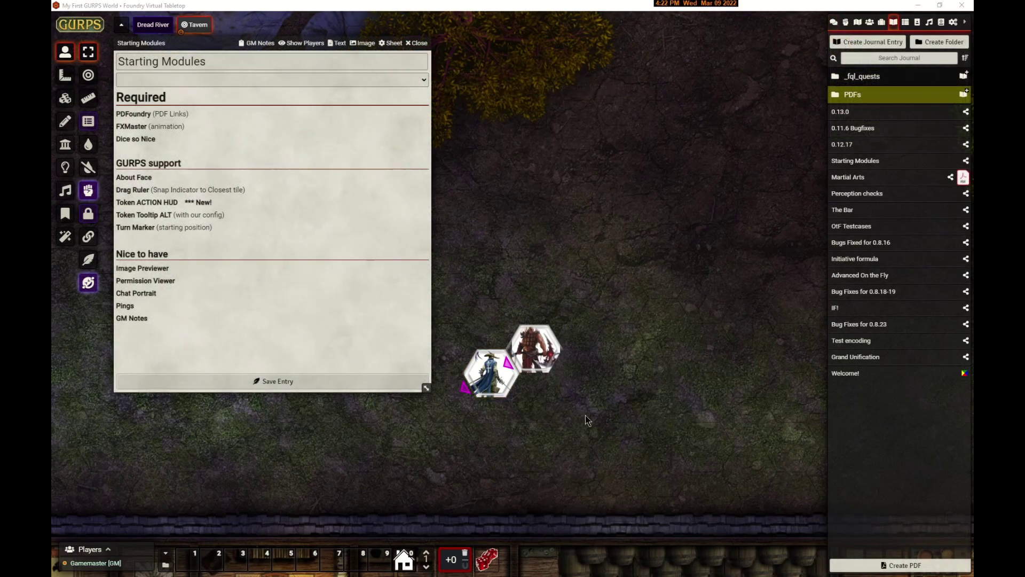
# View both tokens' tooltips and move the active combatant's token up from its starting hex to demonstrate the start marker
pyautogui.moveTo(537, 355)
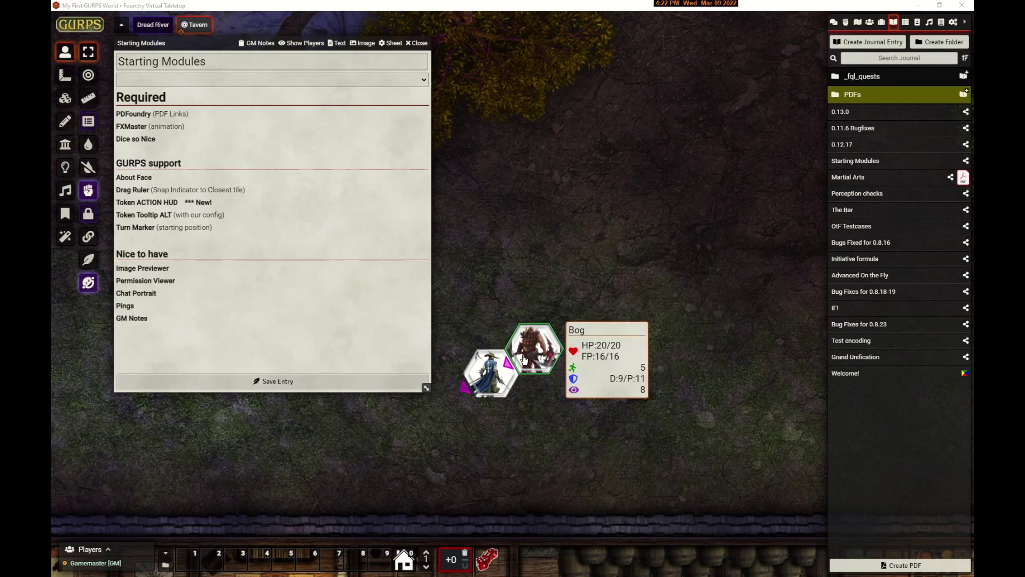
pyautogui.moveTo(494, 375)
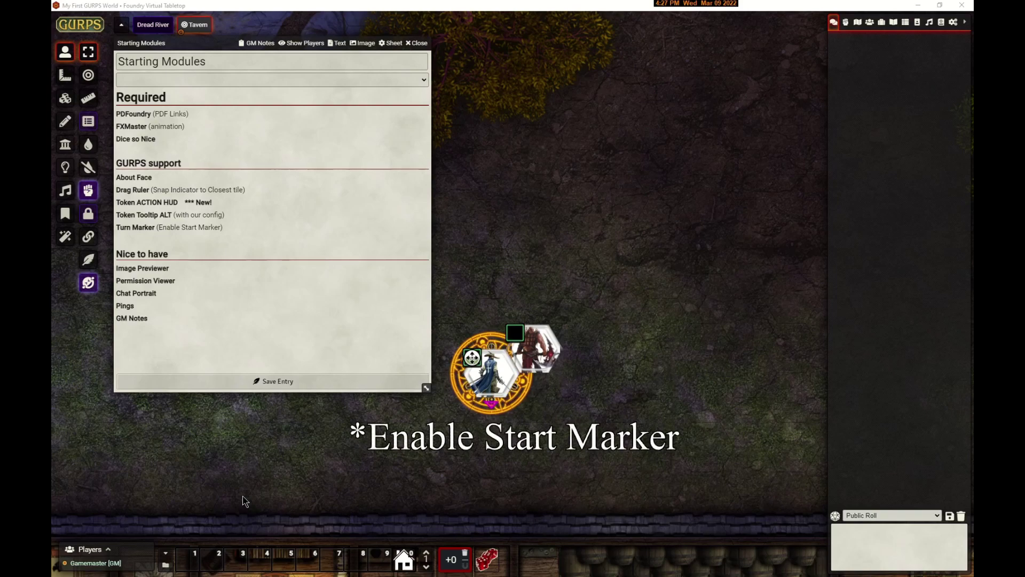
pyautogui.click(492, 380)
pyautogui.moveTo(492, 380); pyautogui.dragTo(534, 255)
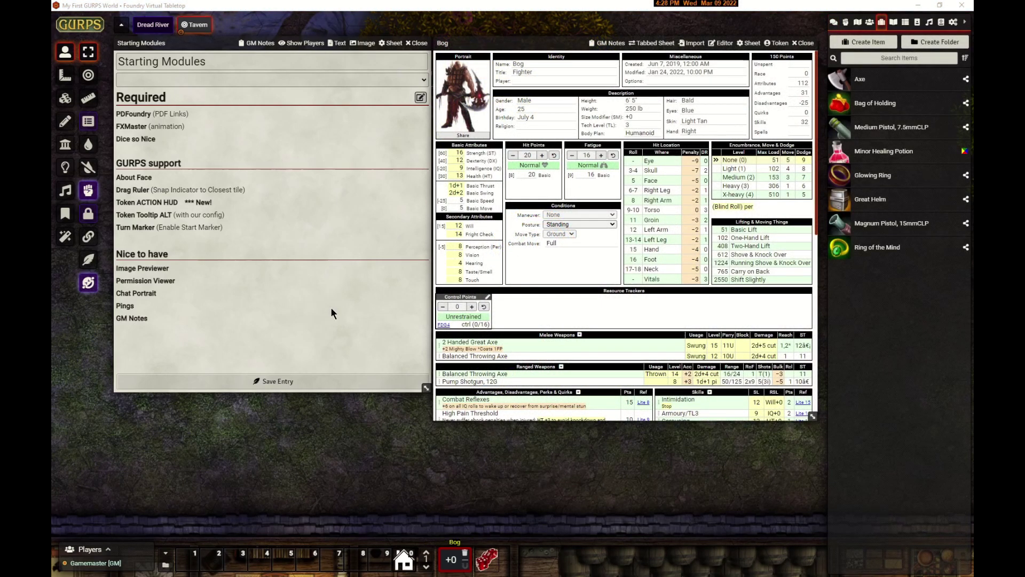
# Preview the available portrait images for Bog without changing the portrait, and check the player permissions in the actor directory
pyautogui.click(461, 96)
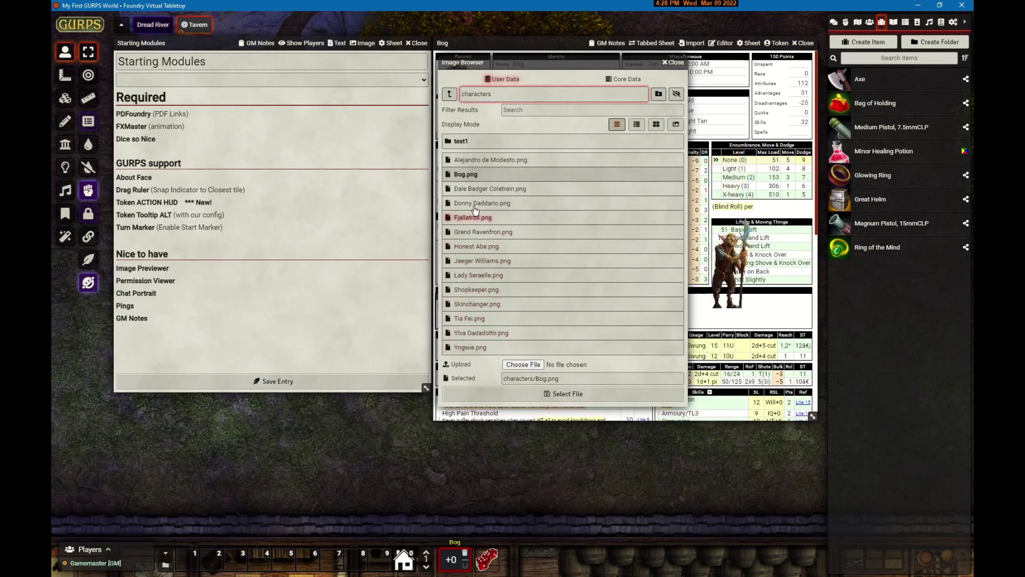
pyautogui.click(673, 63)
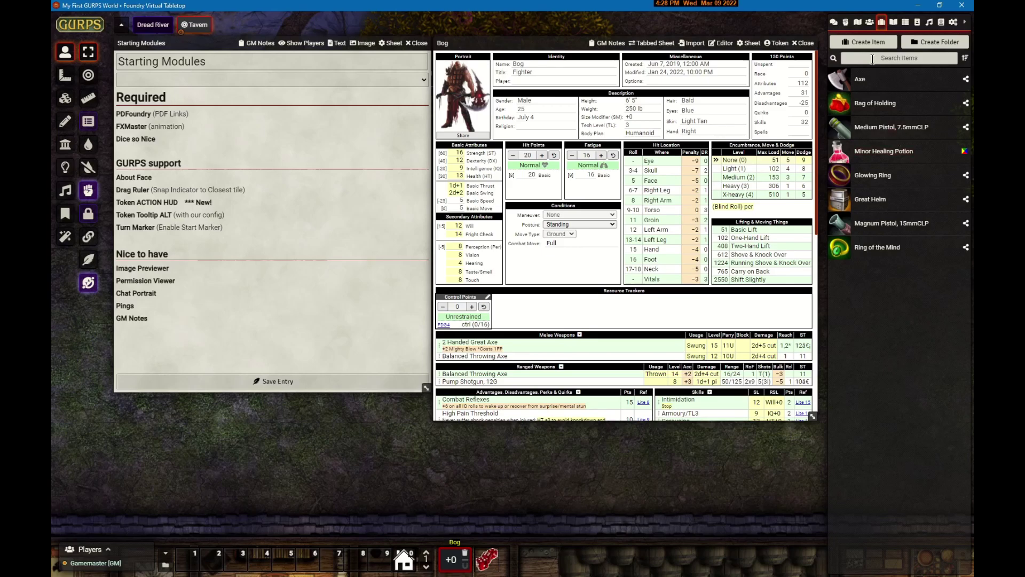
pyautogui.click(869, 22)
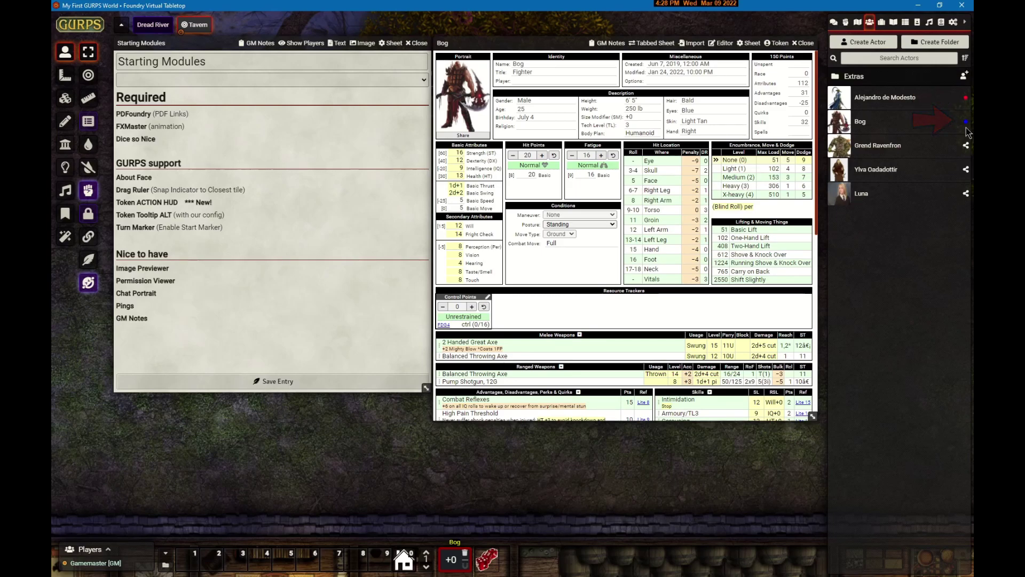
pyautogui.click(833, 22)
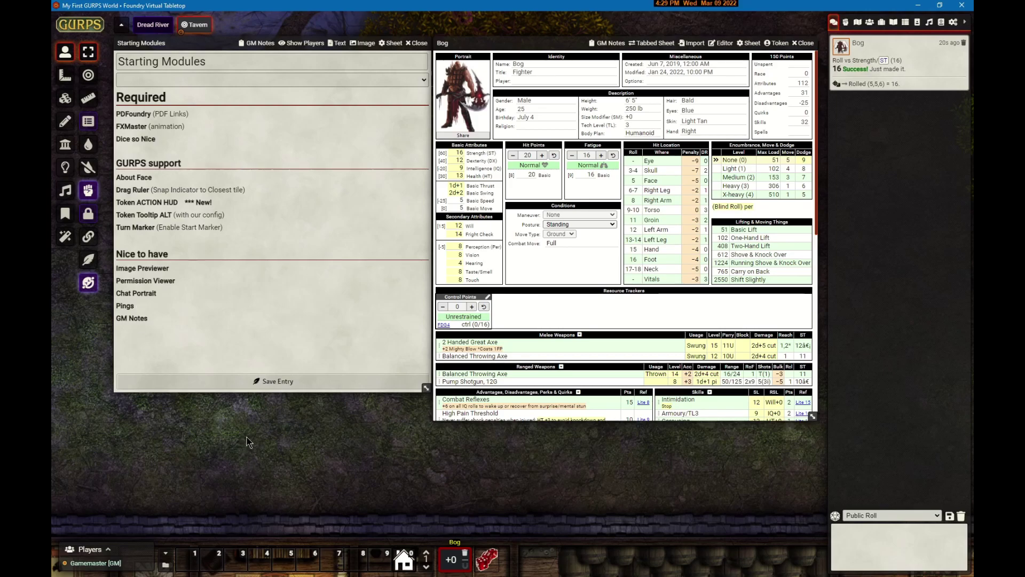
# View the GM notes attached to Bog's character sheet and close them
pyautogui.click(245, 422)
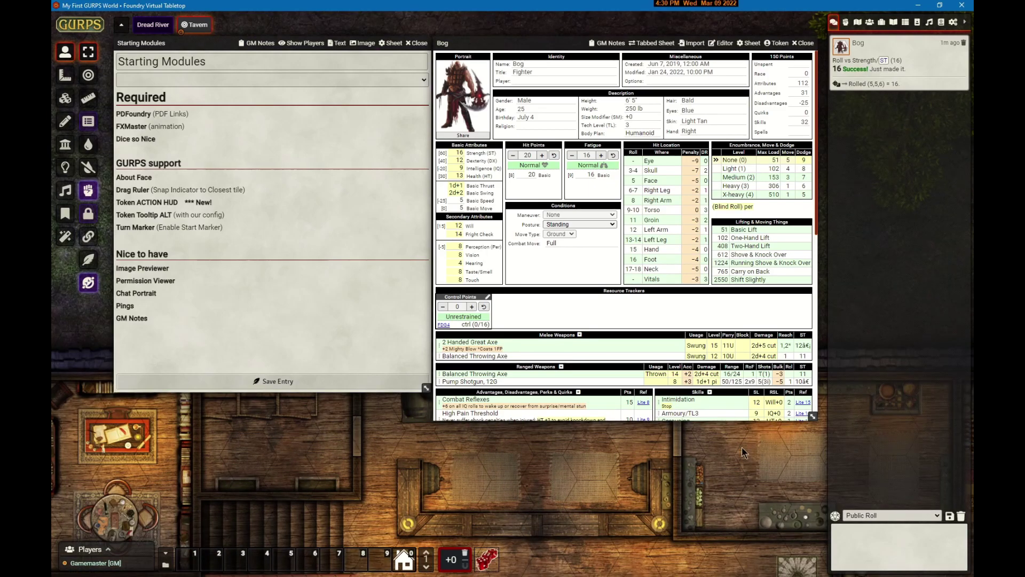
pyautogui.click(601, 47)
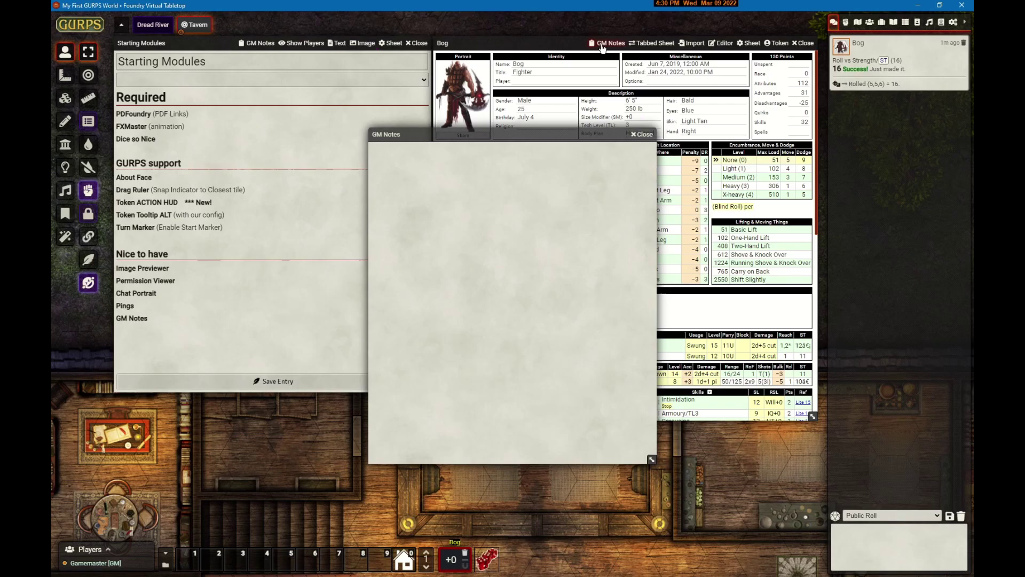
pyautogui.click(646, 135)
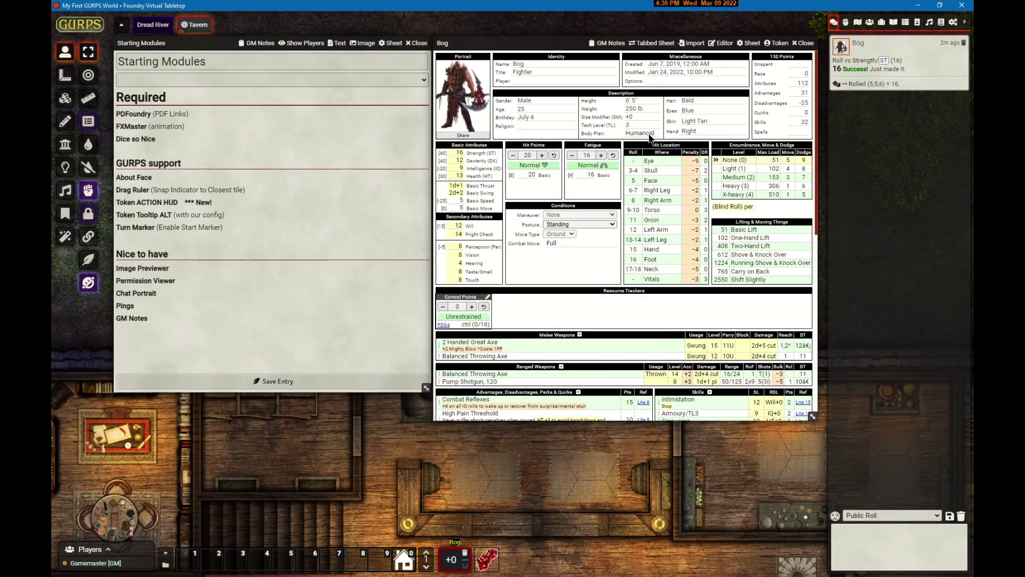